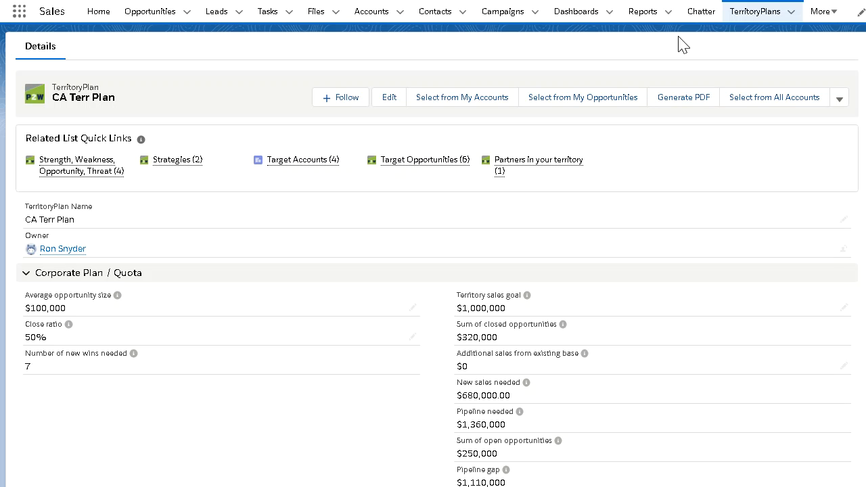
Step: Open the CA Terr Plan record from the territory plans list, review its edit form through the Narrative section, and save it
left_click(757, 15)
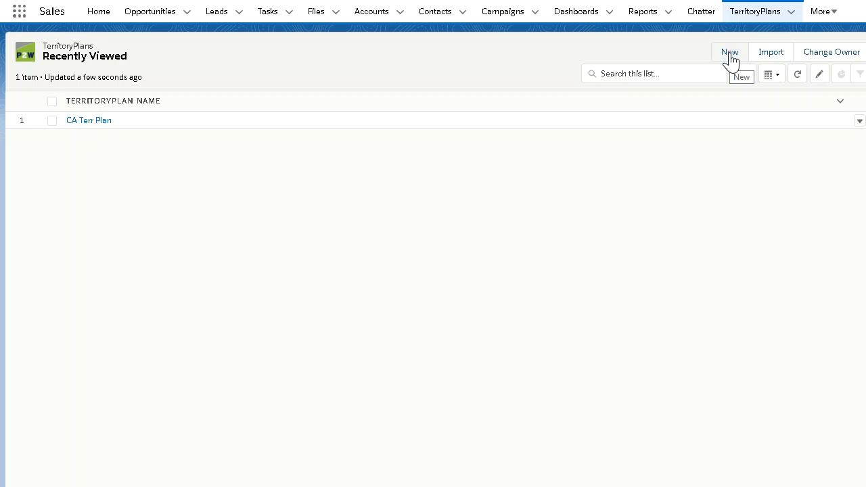
left_click(95, 125)
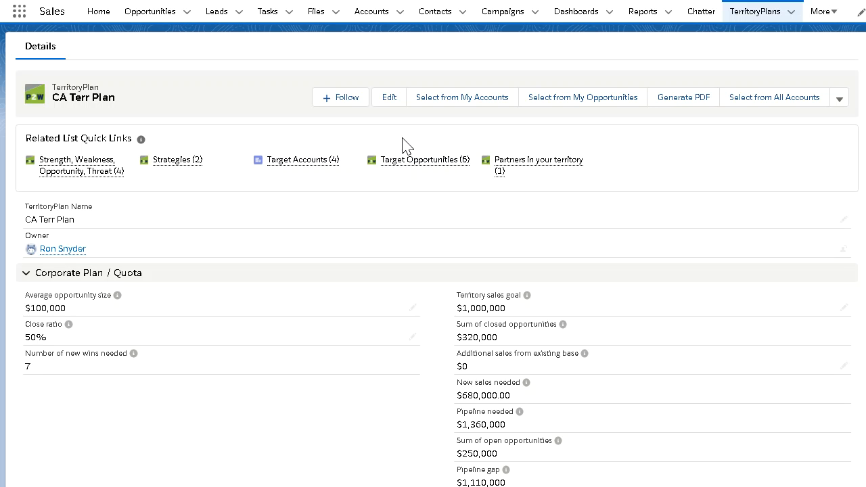
left_click(389, 99)
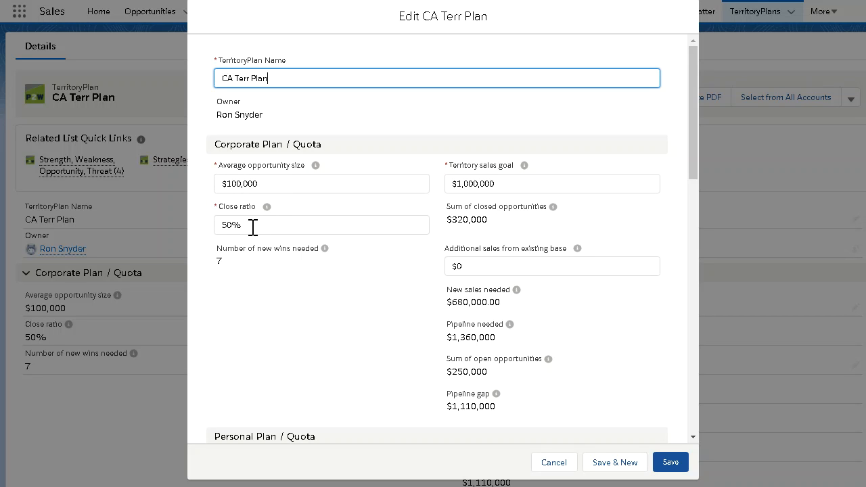
mouse_move(266, 209)
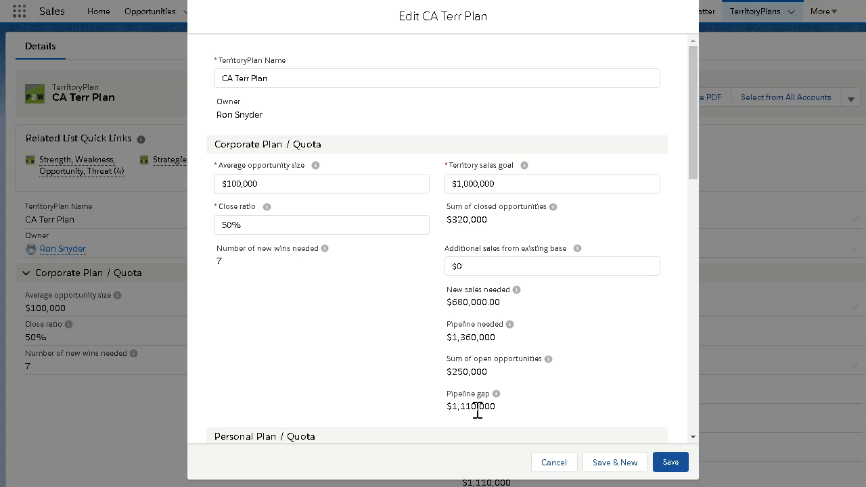
scroll(512, 391, "down", 5)
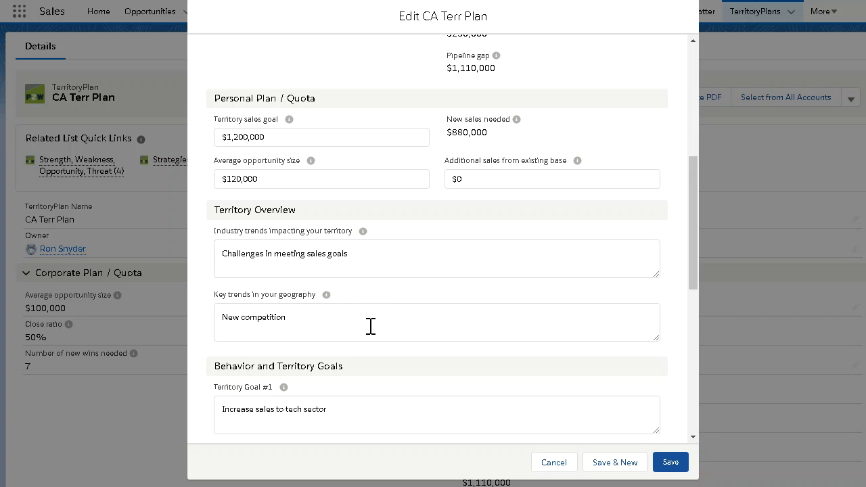
scroll(371, 326, "down", 3)
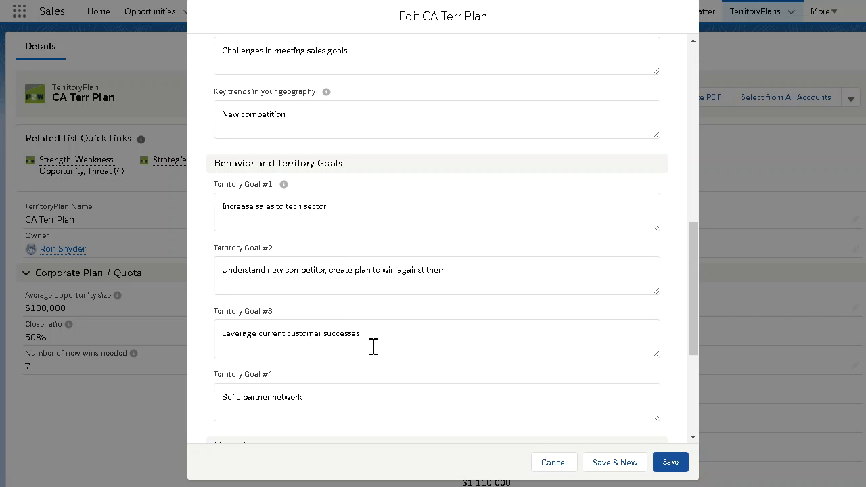
scroll(376, 380, "down", 3)
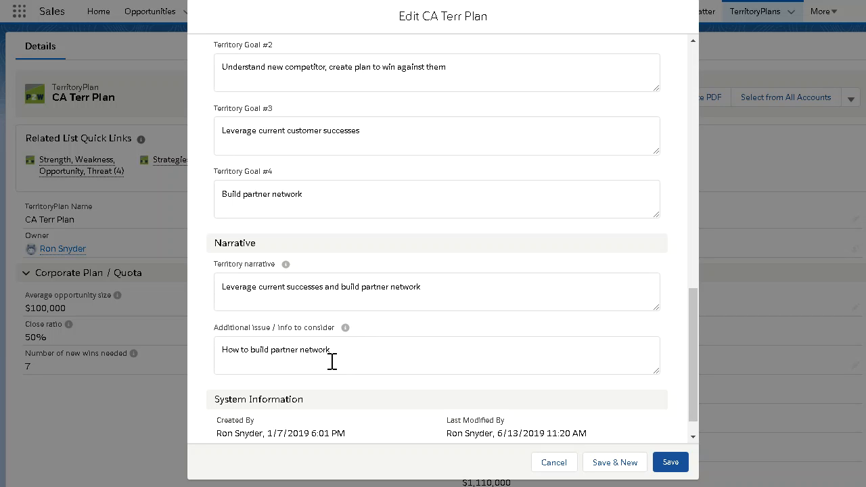
left_click(670, 464)
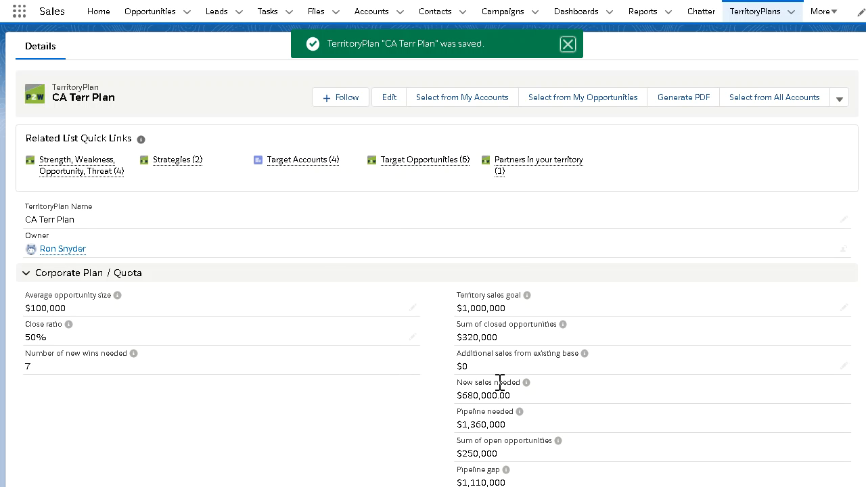
Step: Examine the plan's details page, including its activities, SWOT entries, strategies and target accounts
scroll(500, 383, "down", 1)
scroll(469, 354, "up", 1)
scroll(460, 354, "down", 2)
scroll(464, 355, "down", 10)
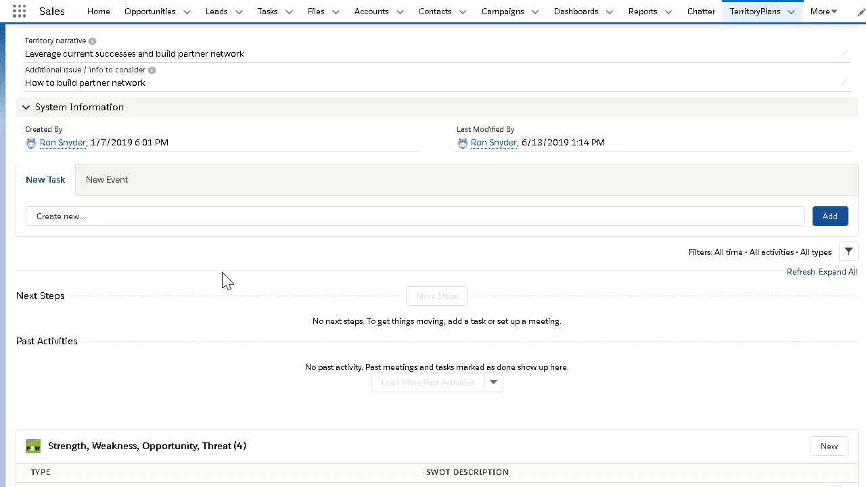
scroll(226, 280, "down", 3)
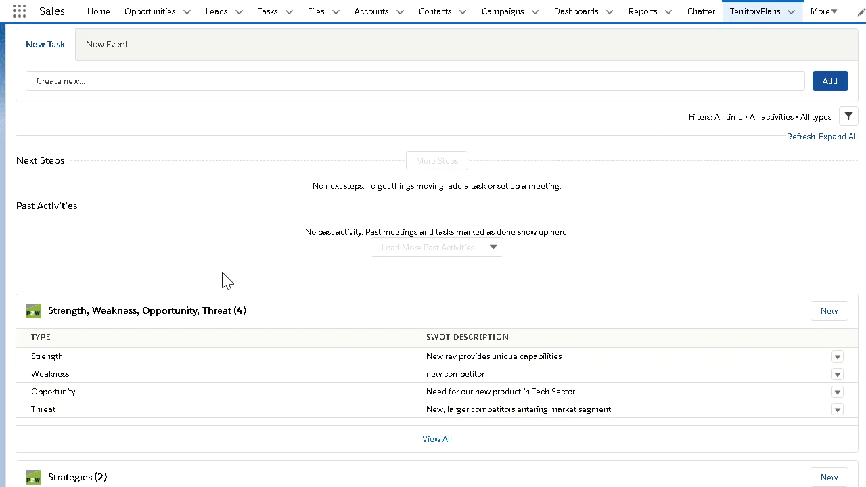
scroll(226, 280, "down", 3)
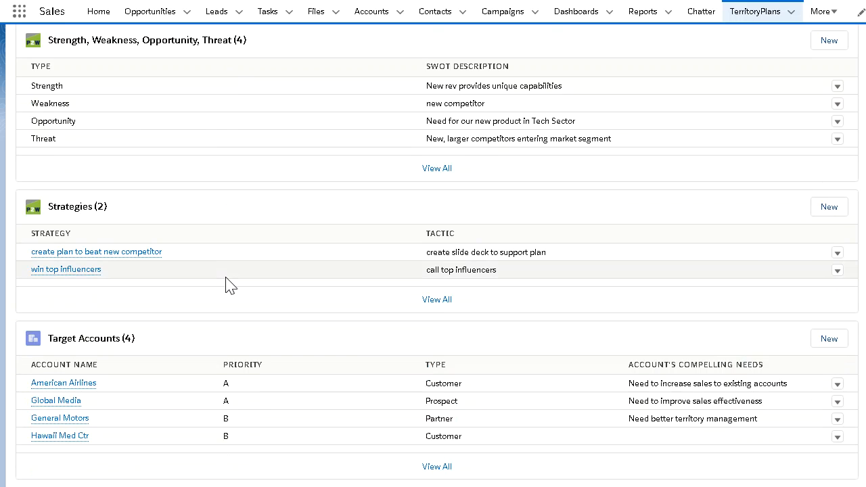
scroll(226, 282, "up", 12)
scroll(226, 284, "up", 6)
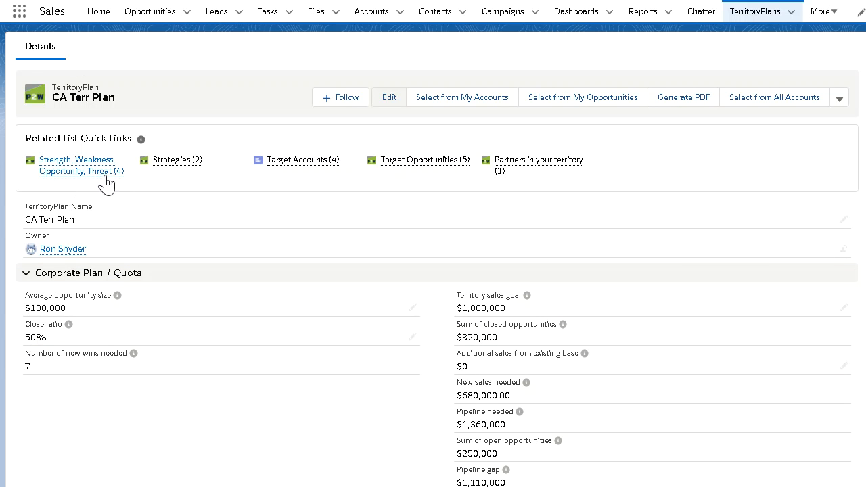
Step: Preview the plan's SWOT and Strategies lists and check the actions available for the strategy "create plan to beat new competitor"
mouse_move(107, 183)
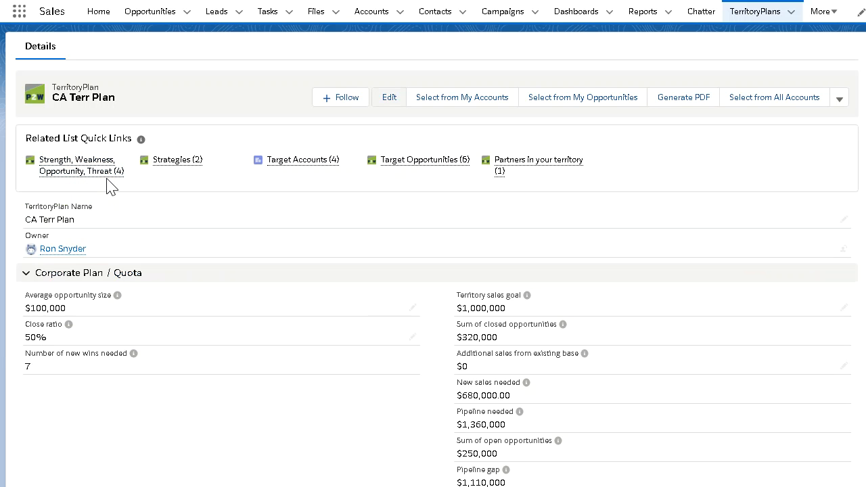
mouse_move(181, 174)
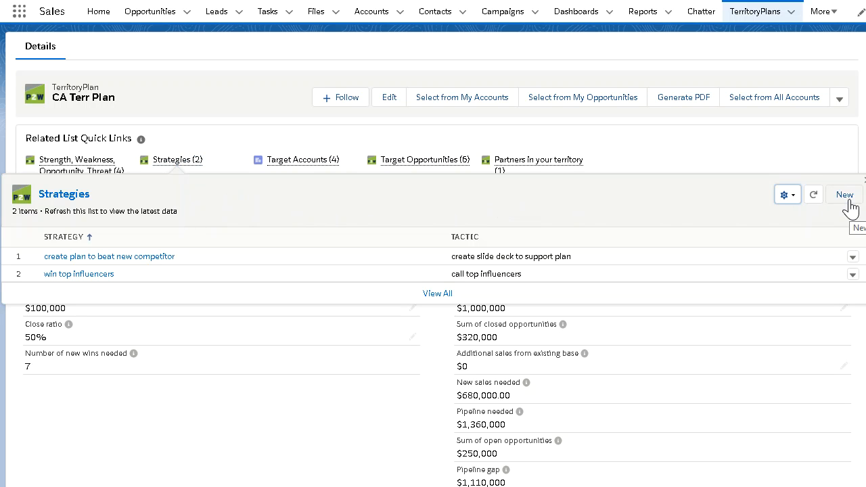
left_click(853, 257)
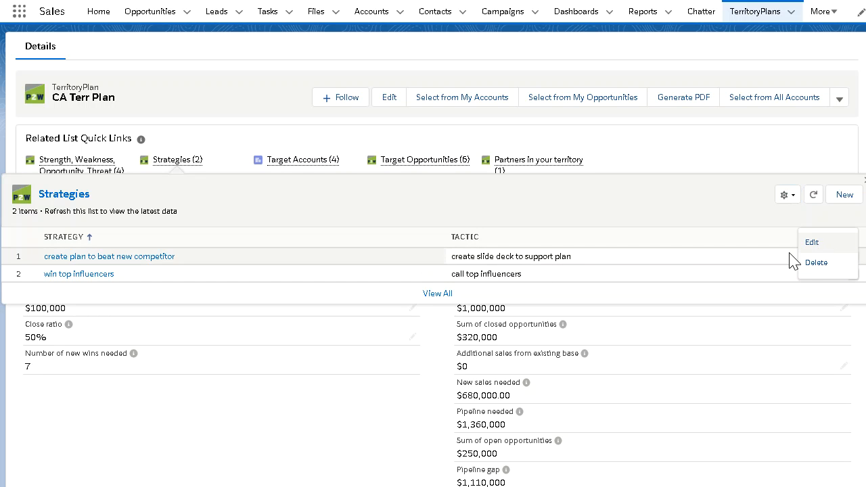
left_click(592, 200)
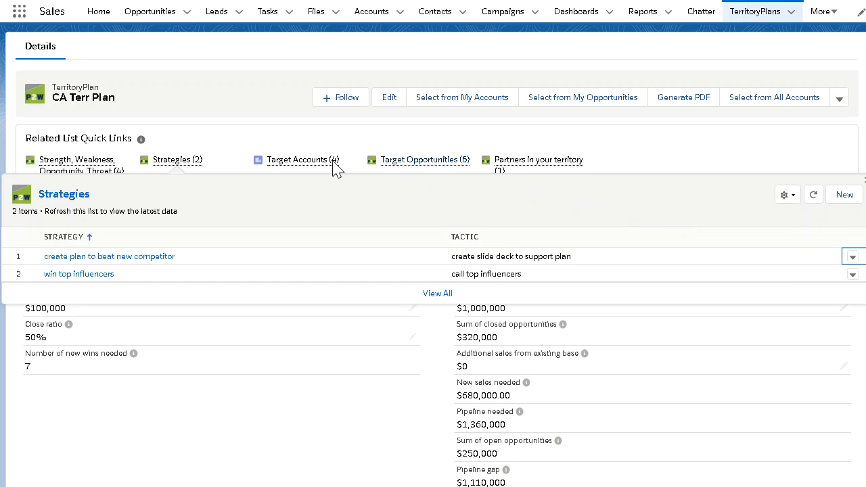
Step: View the full Target Accounts list of the plan and return to CA Terr Plan
left_click(298, 162)
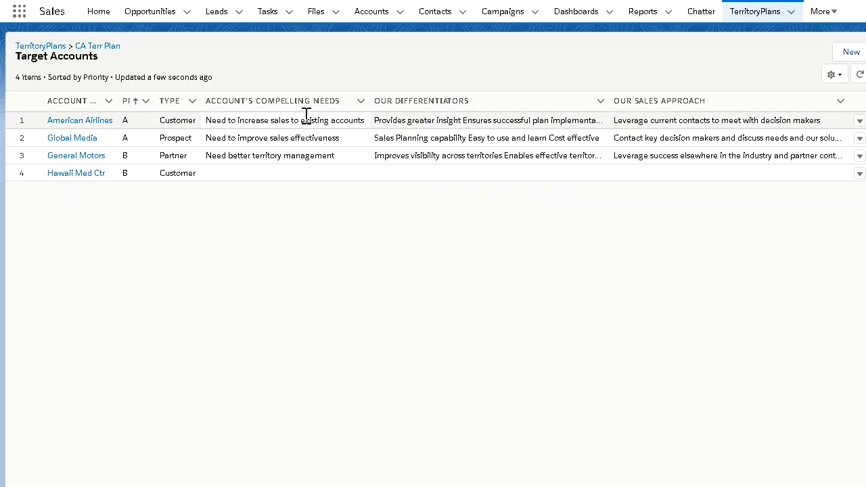
left_click(107, 54)
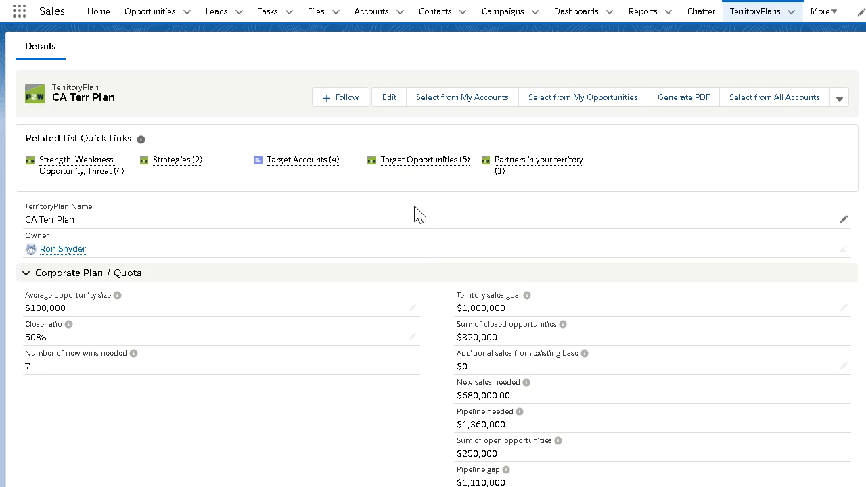
Step: Open the Global Media Sales Planning Apps target opportunity for editing, review its Opportunity Strategy fields and submit the form
mouse_move(433, 170)
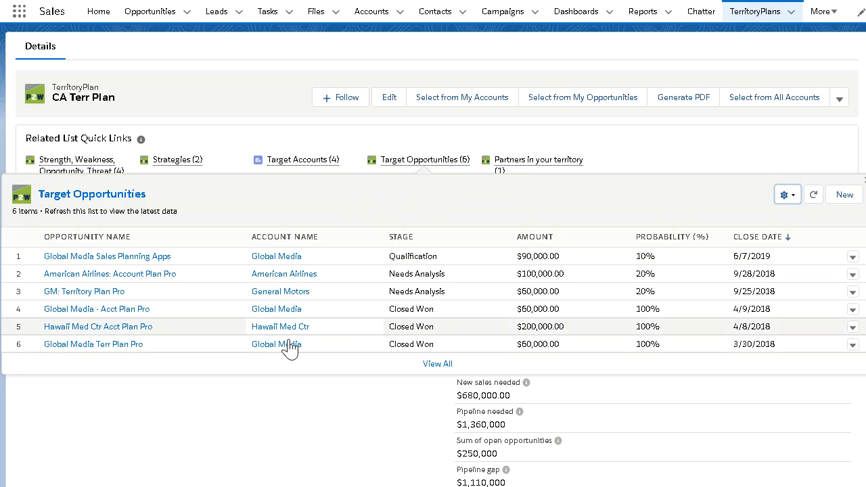
left_click(853, 257)
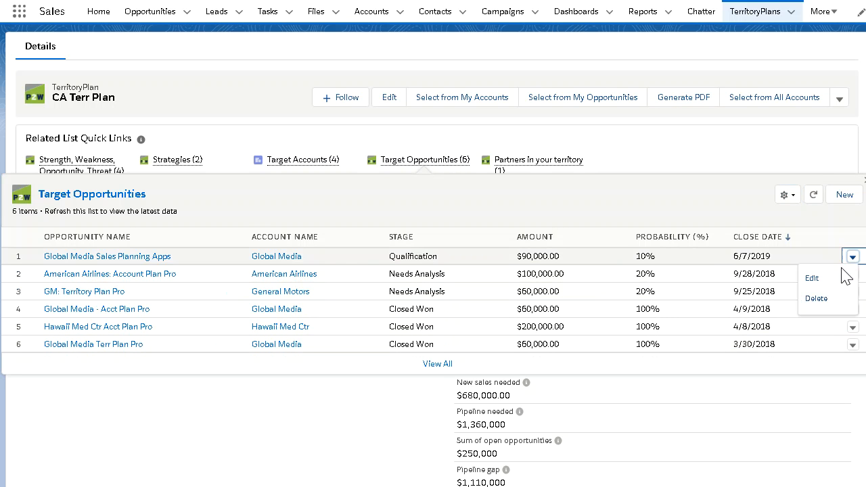
left_click(818, 278)
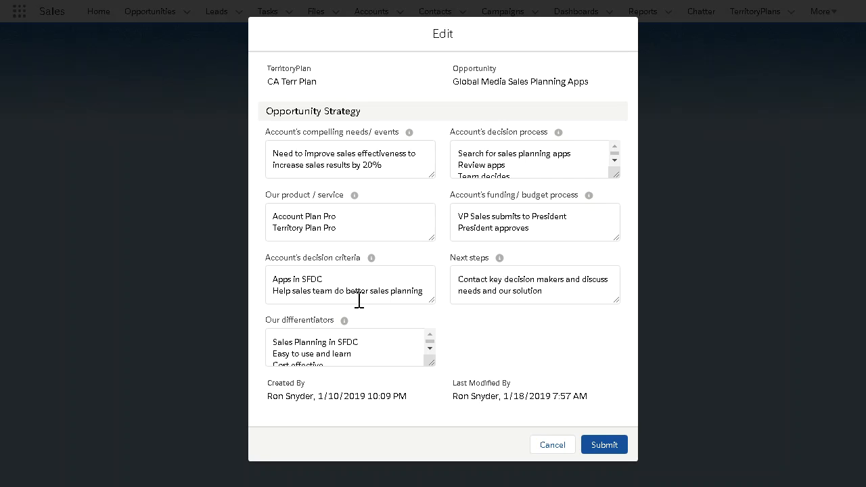
scroll(361, 348, "down", 1)
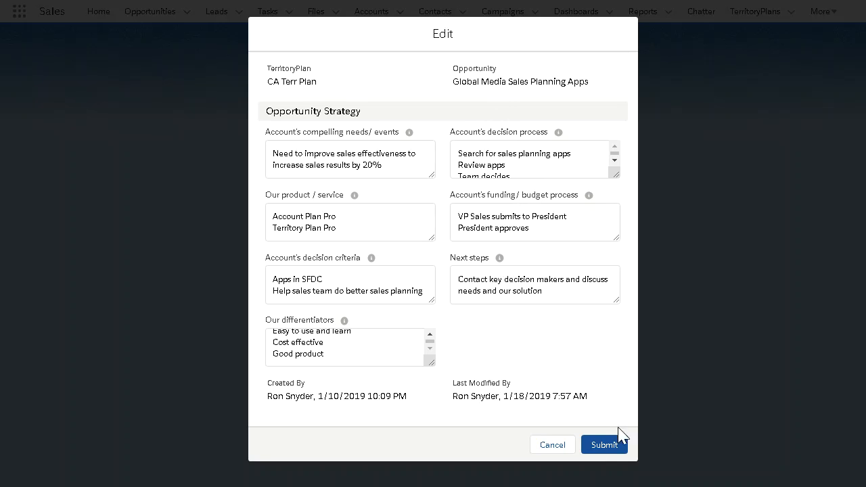
left_click(602, 450)
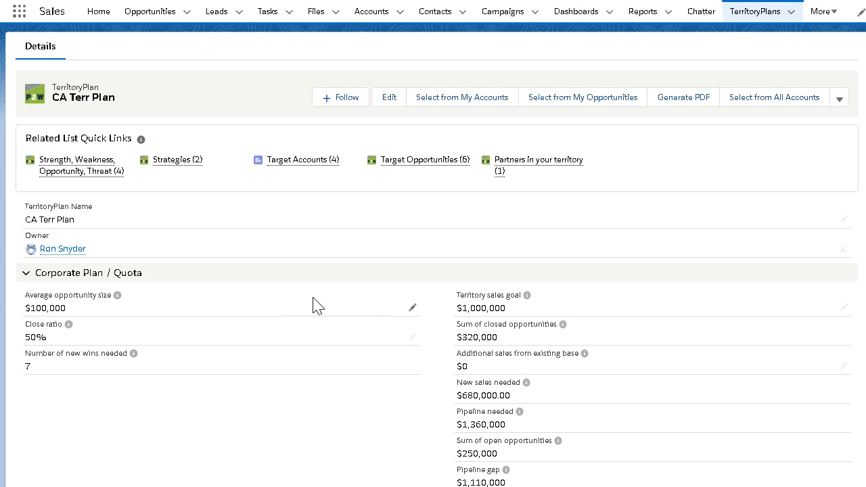
Step: Preview the territory's partners, view the selection list of own accounts and leave it without saving
mouse_move(539, 170)
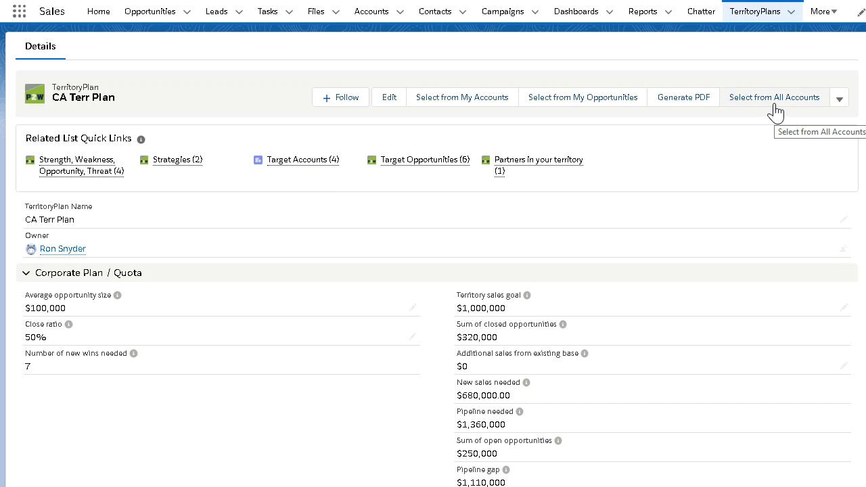
left_click(482, 101)
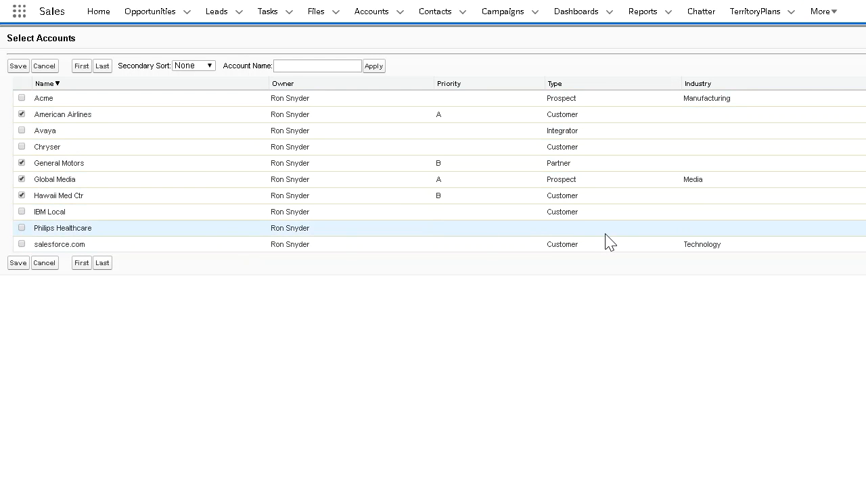
left_click(43, 263)
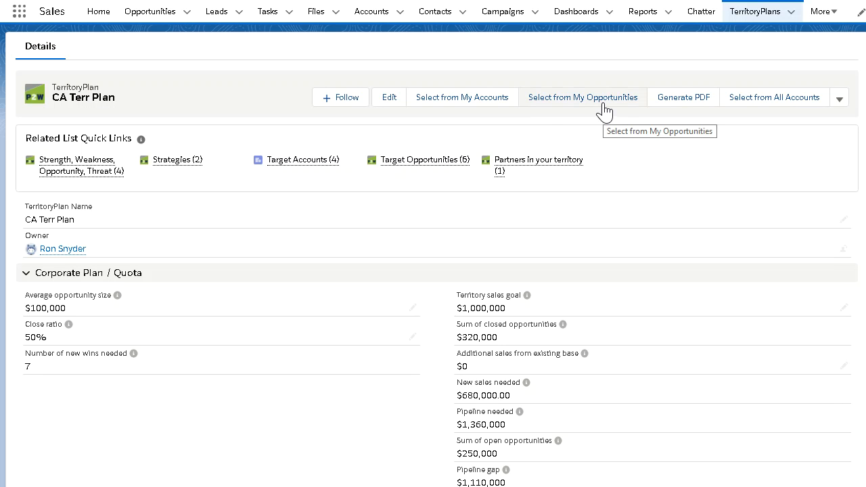
Step: Include closed deals in the selection list of own opportunities, filter it by "gm", and leave without saving
left_click(840, 102)
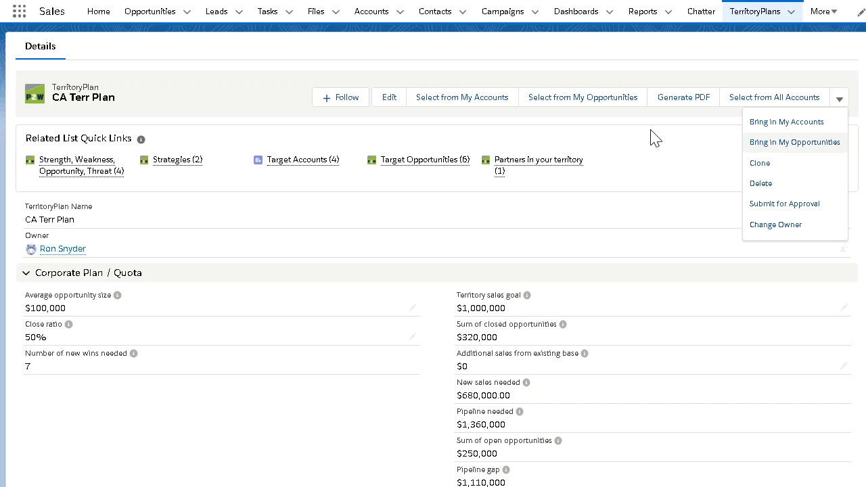
left_click(598, 101)
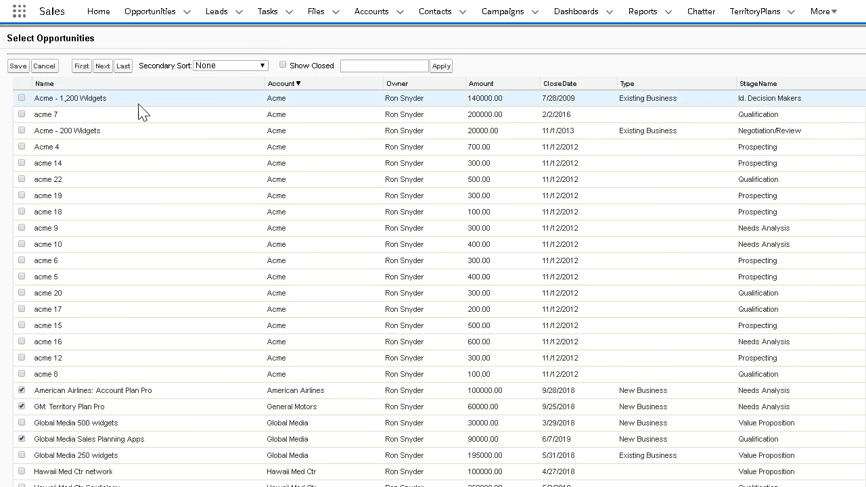
left_click(283, 65)
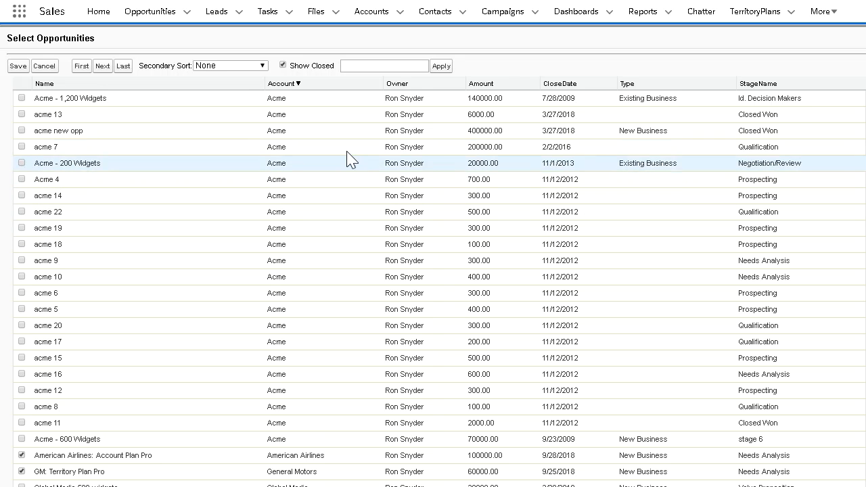
left_click(382, 66)
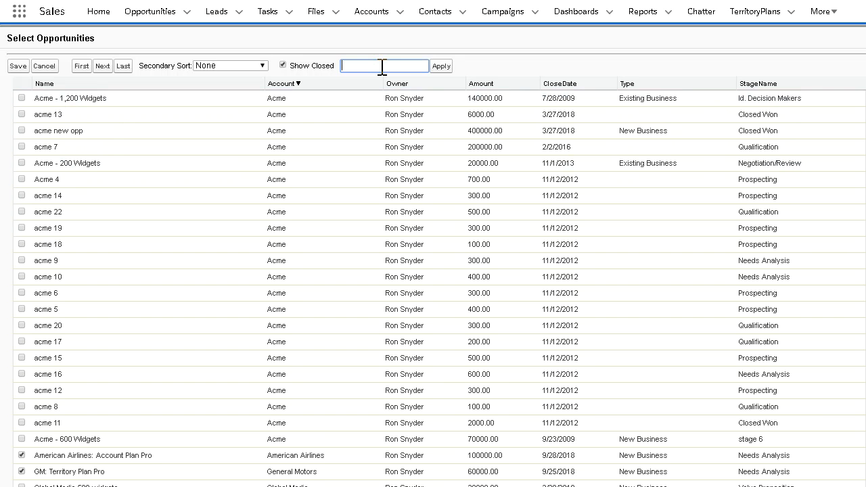
type("gm")
key("Return")
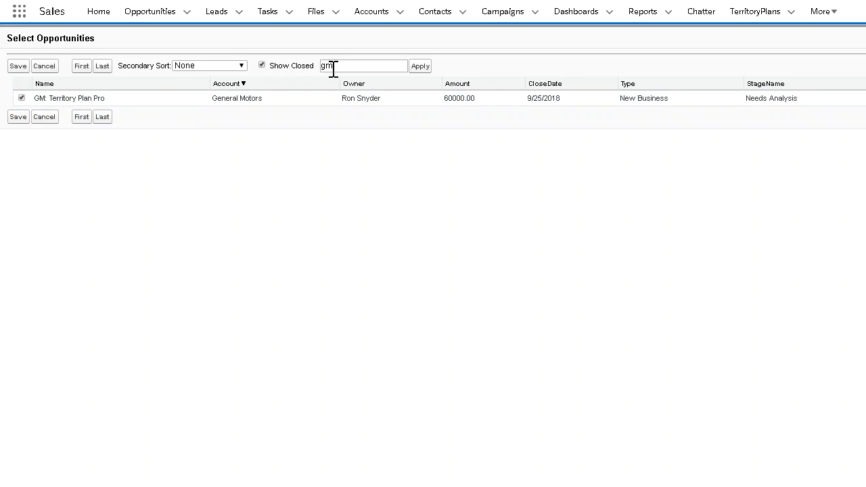
left_click(44, 117)
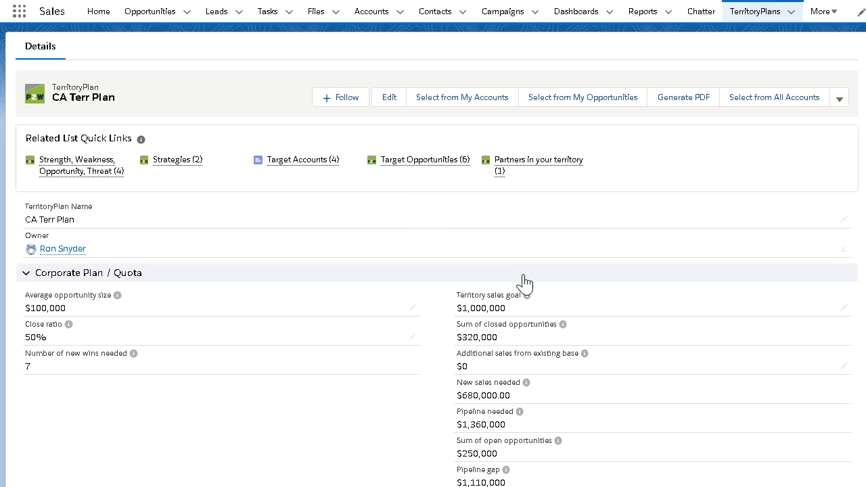
Step: Generate a PDF of CA Terr Plan
left_click(683, 102)
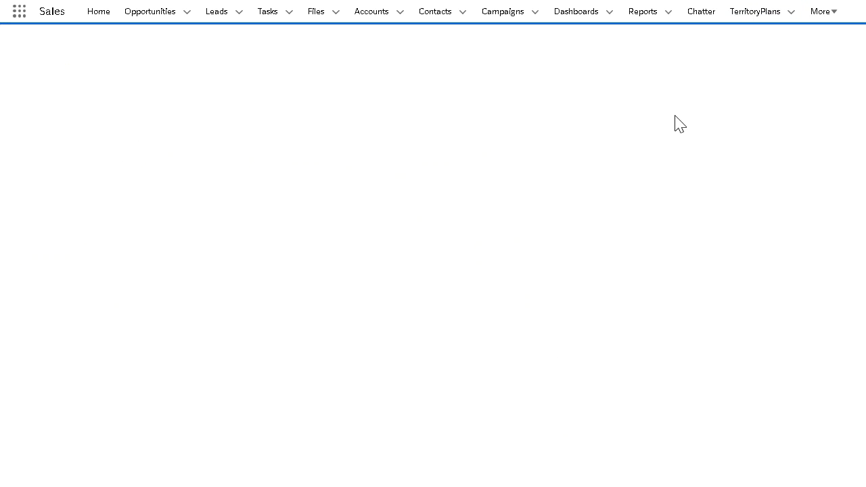